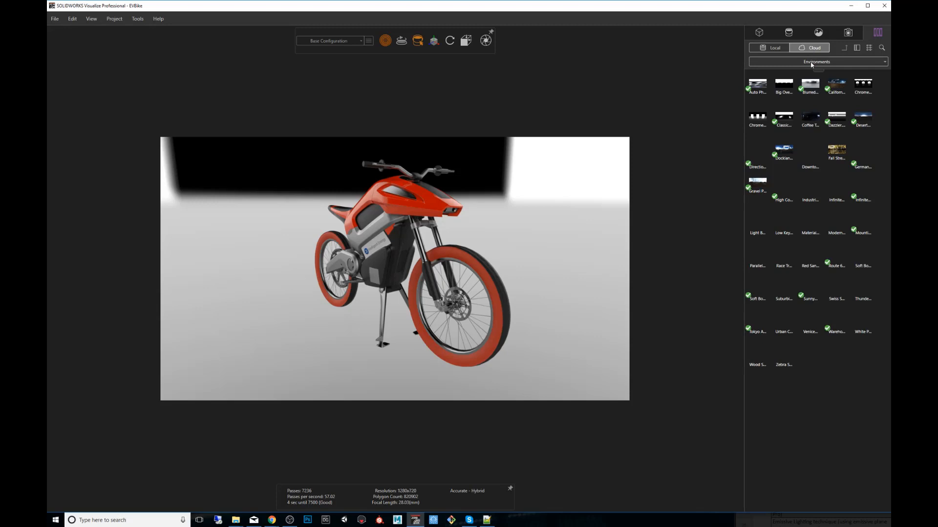
# - Browse the Environments category of the cloud library
pyautogui.click(812, 63)
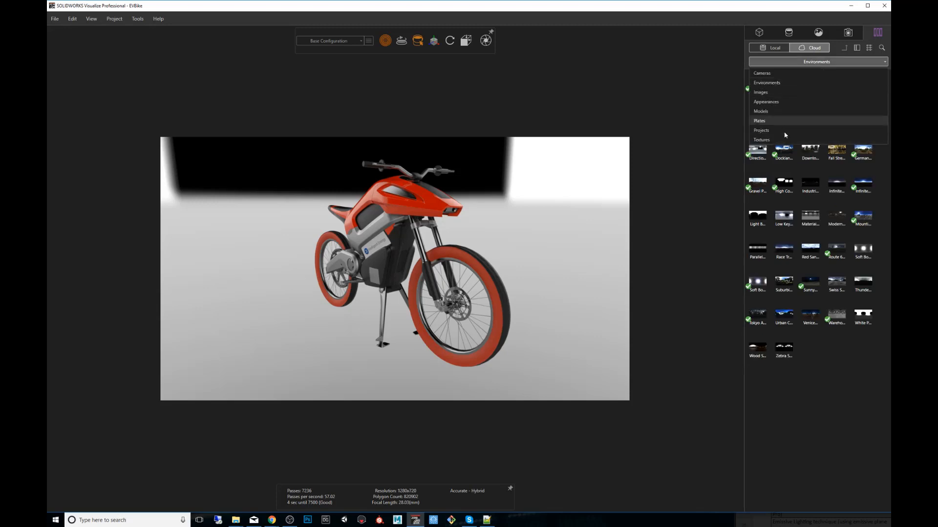
pyautogui.click(772, 84)
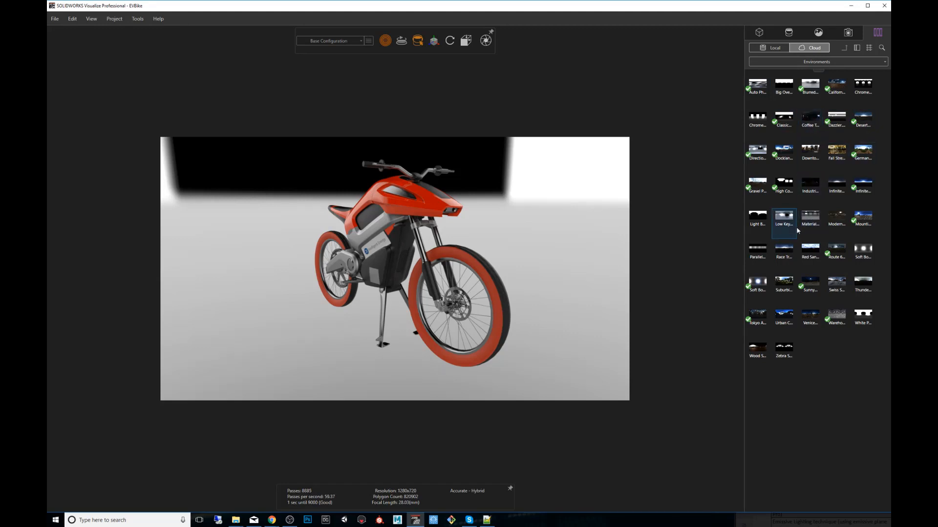
pyautogui.moveTo(807, 221)
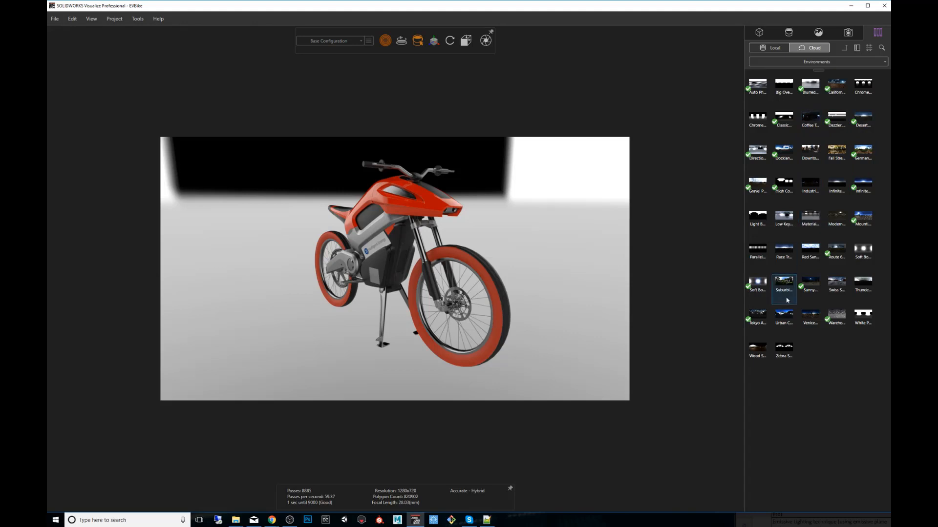
# - Activate the Gravel Pit environment from the project's environments and view the bike from the front
pyautogui.click(818, 32)
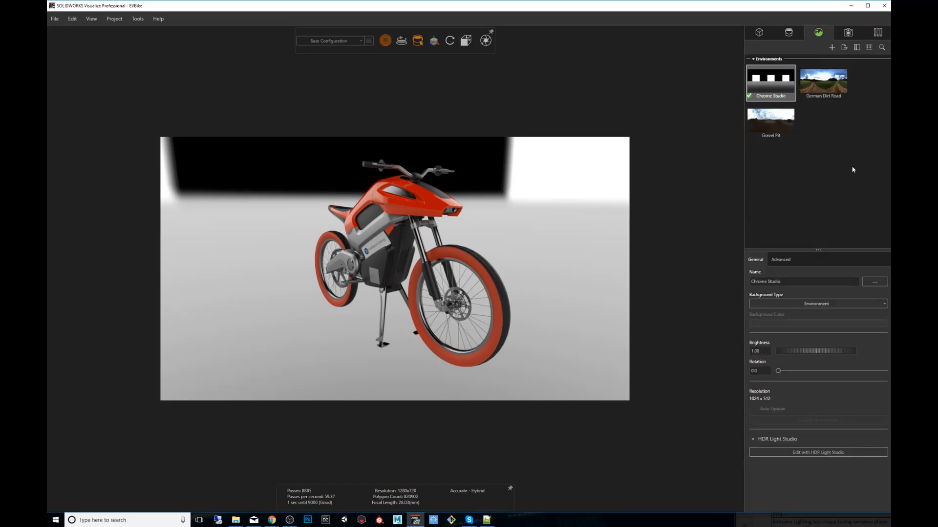
pyautogui.moveTo(487, 230); pyautogui.dragTo(721, 206, button='middle')
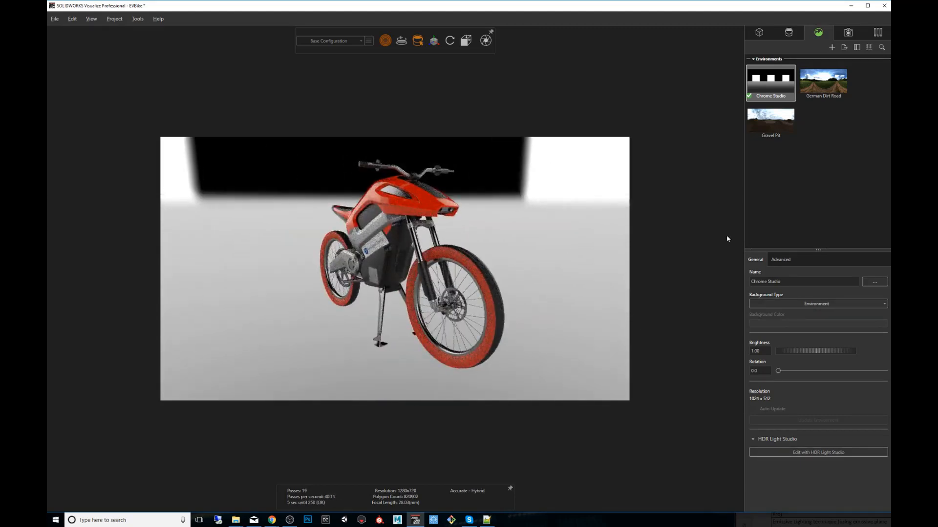
pyautogui.doubleClick(785, 126)
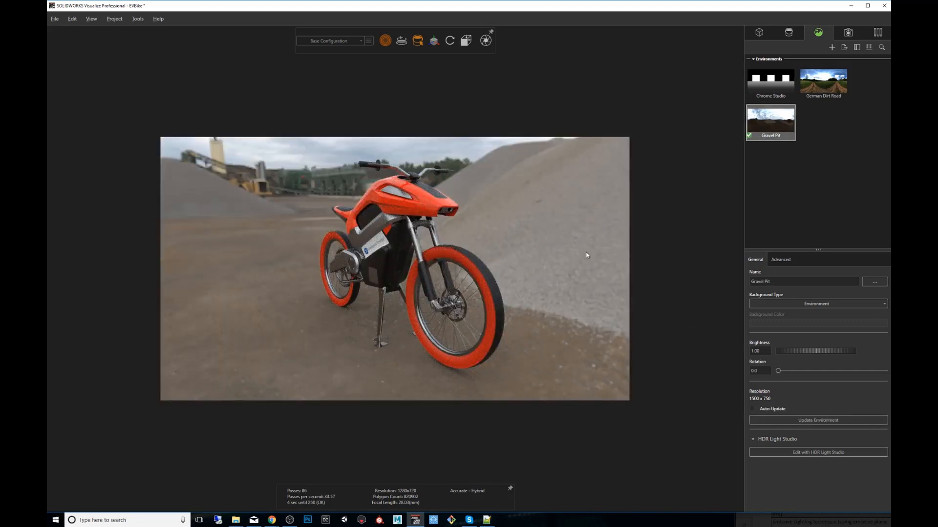
pyautogui.moveTo(533, 246); pyautogui.dragTo(489, 248, button='middle')
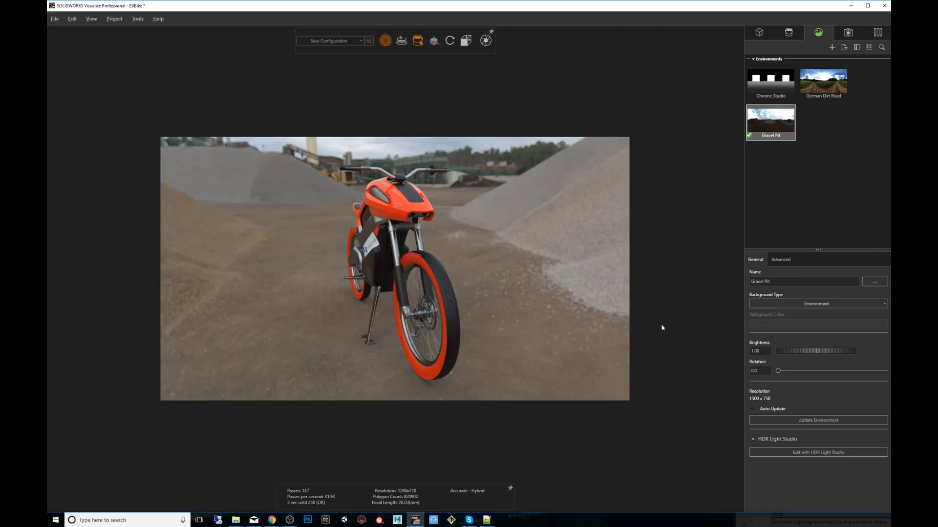
# - Set the Gravel Pit environment's background type to Color and turn the bike to a three-quarter view
pyautogui.click(816, 304)
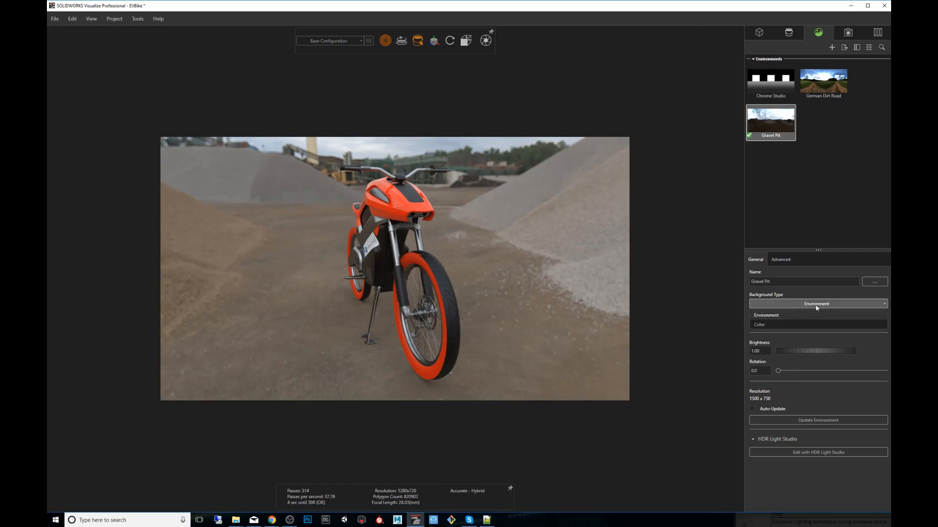
pyautogui.click(765, 326)
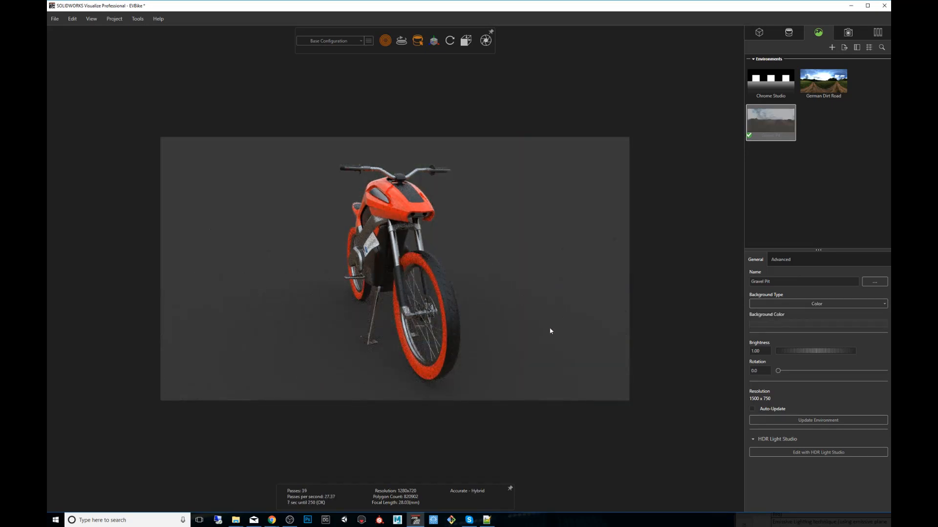
pyautogui.moveTo(550, 331); pyautogui.dragTo(469, 254)
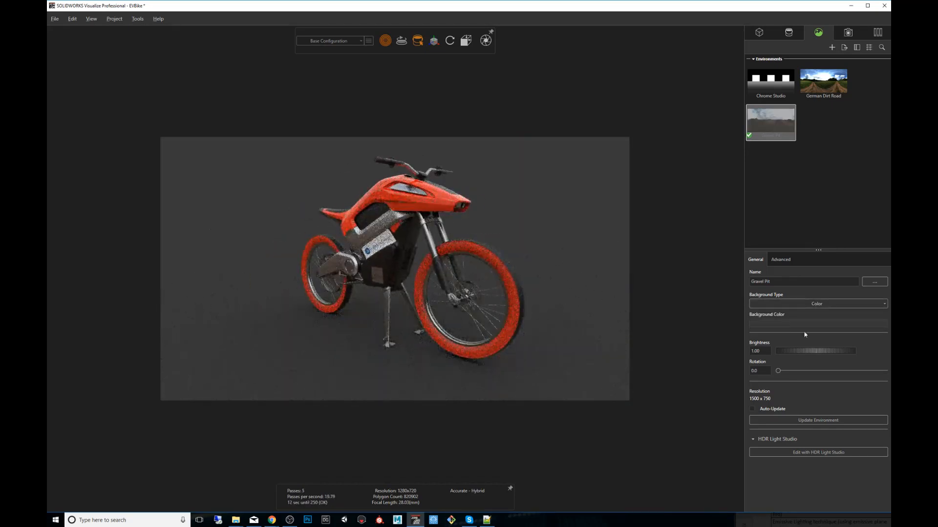
# - Set the background color to teal with hue 156, saturation 55 and value 61
pyautogui.click(777, 326)
pyautogui.click(731, 336)
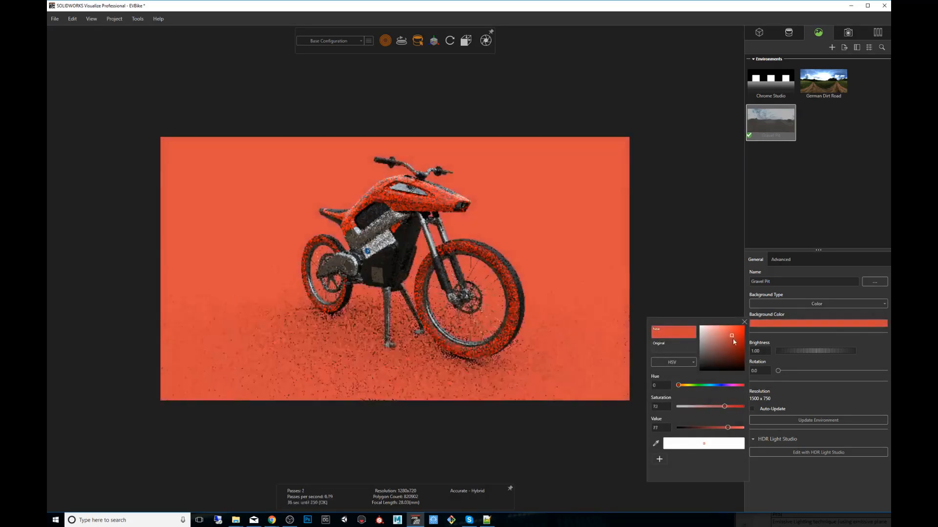
pyautogui.moveTo(733, 339); pyautogui.dragTo(728, 335)
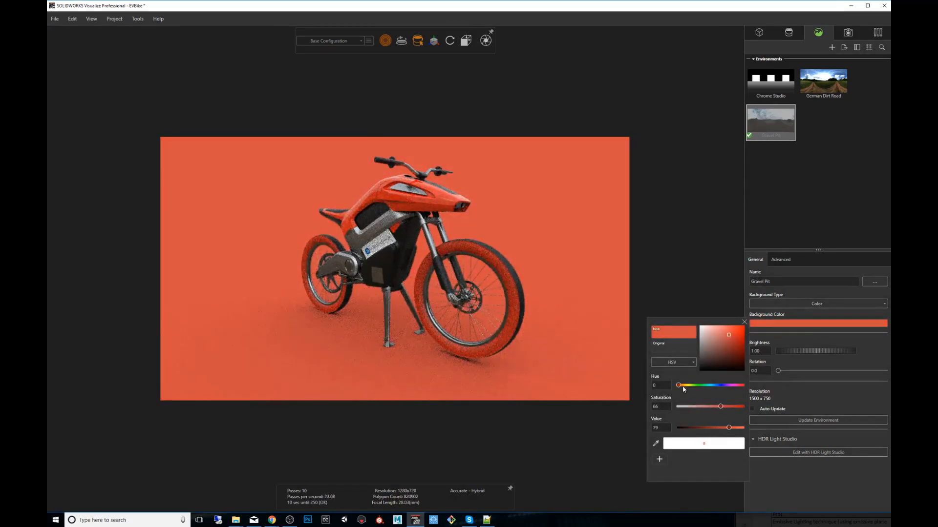
pyautogui.moveTo(682, 388)
pyautogui.mouseDown()
pyautogui.moveTo(713, 388)
pyautogui.moveTo(690, 389)
pyautogui.moveTo(706, 388)
pyautogui.moveTo(717, 428)
pyautogui.mouseUp()
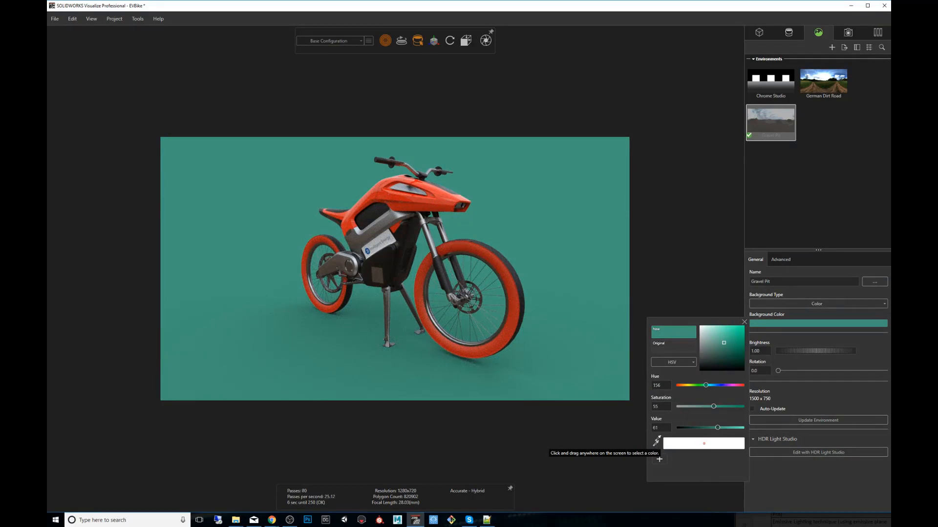
# - Sample trial background colors from the bike's orange body, its frame and the German Dirt Road thumbnail
pyautogui.moveTo(656, 443); pyautogui.dragTo(441, 197)
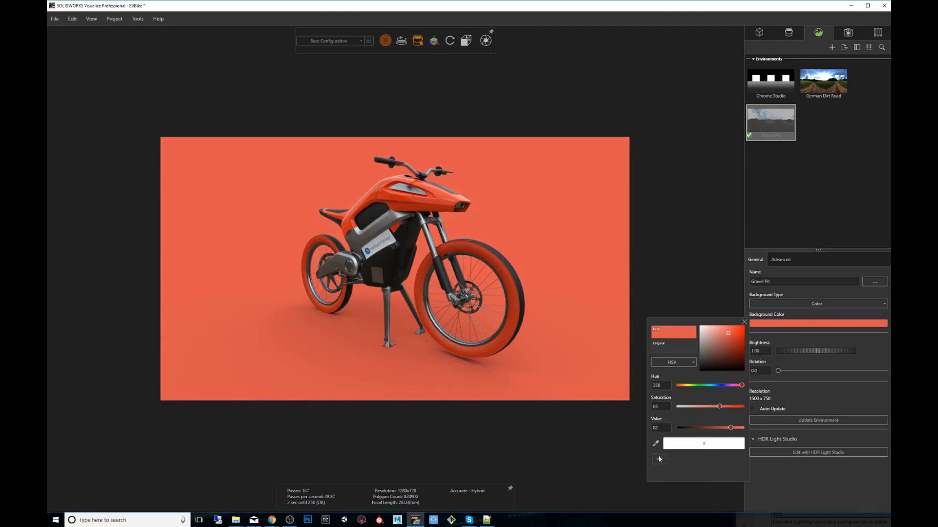
pyautogui.click(395, 228)
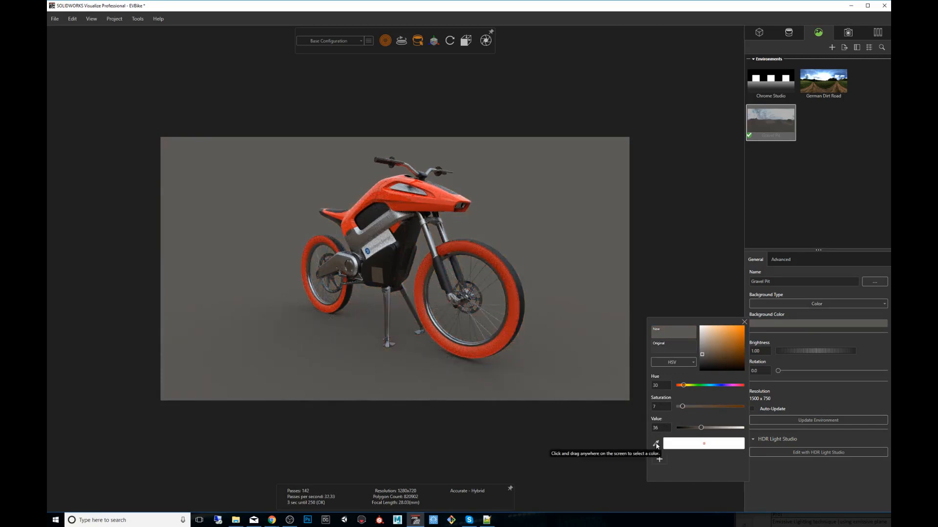
pyautogui.moveTo(657, 445); pyautogui.dragTo(683, 436)
pyautogui.moveTo(800, 113); pyautogui.dragTo(829, 86)
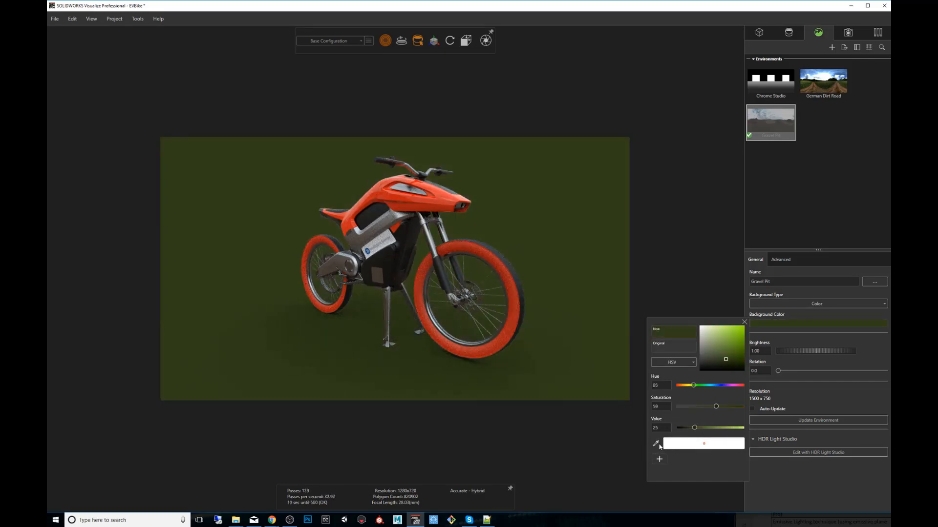
pyautogui.click(400, 228)
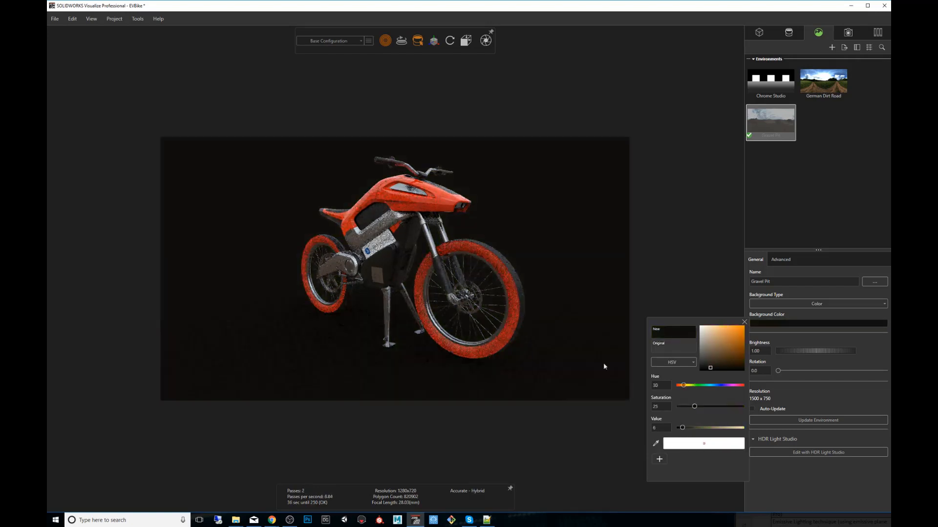
# - Sample the front wheel's red as the background color and return the background type to Environment
pyautogui.moveTo(653, 424); pyautogui.dragTo(688, 336)
pyautogui.click(645, 463)
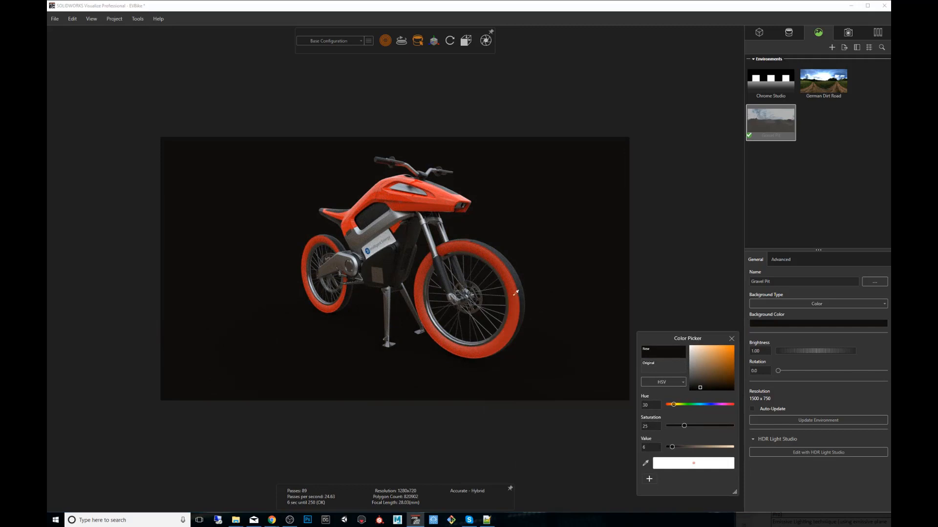
pyautogui.click(519, 313)
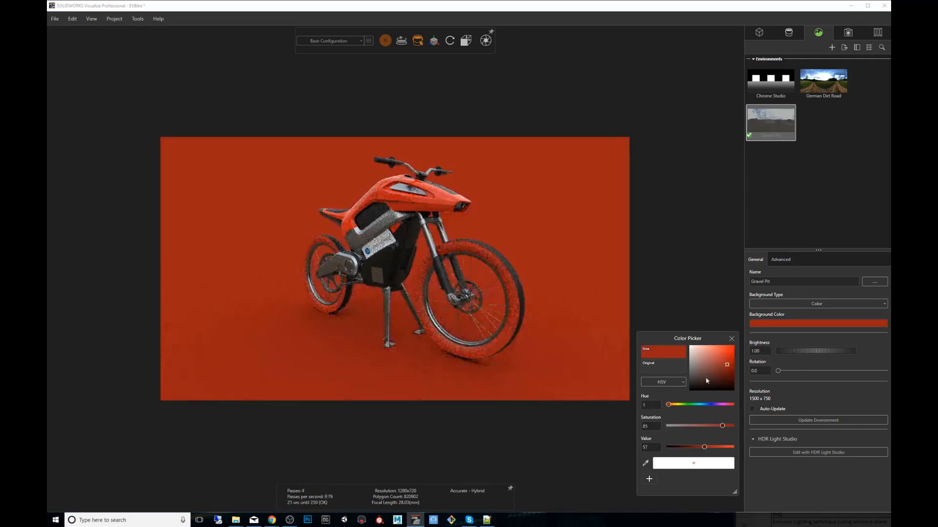
pyautogui.click(731, 339)
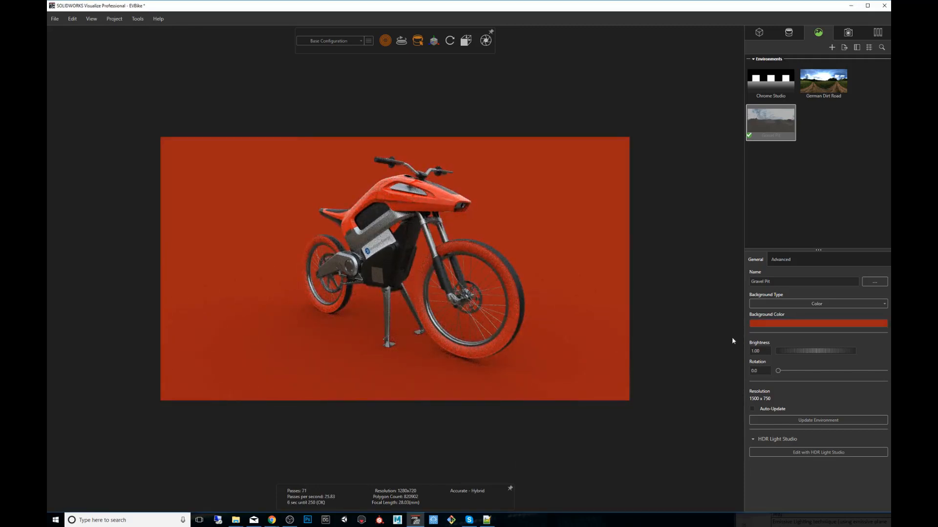
pyautogui.click(785, 306)
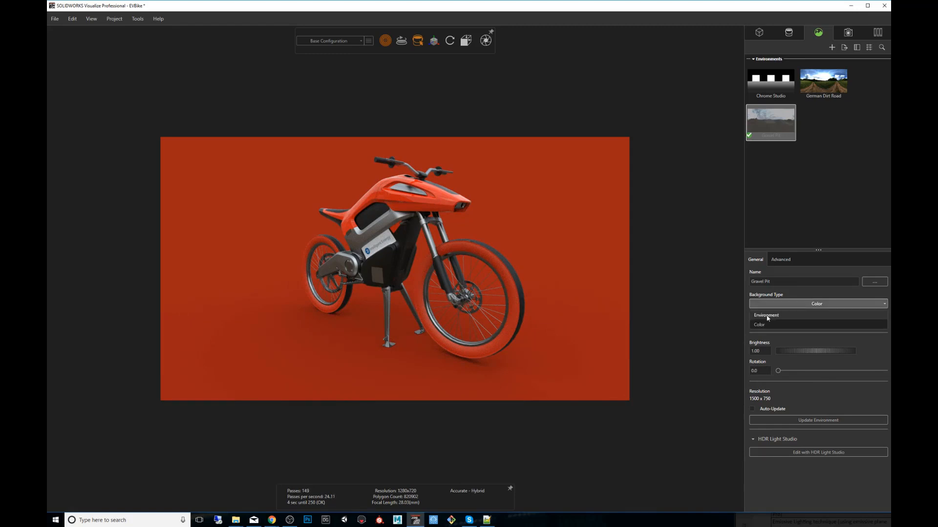
pyautogui.click(767, 316)
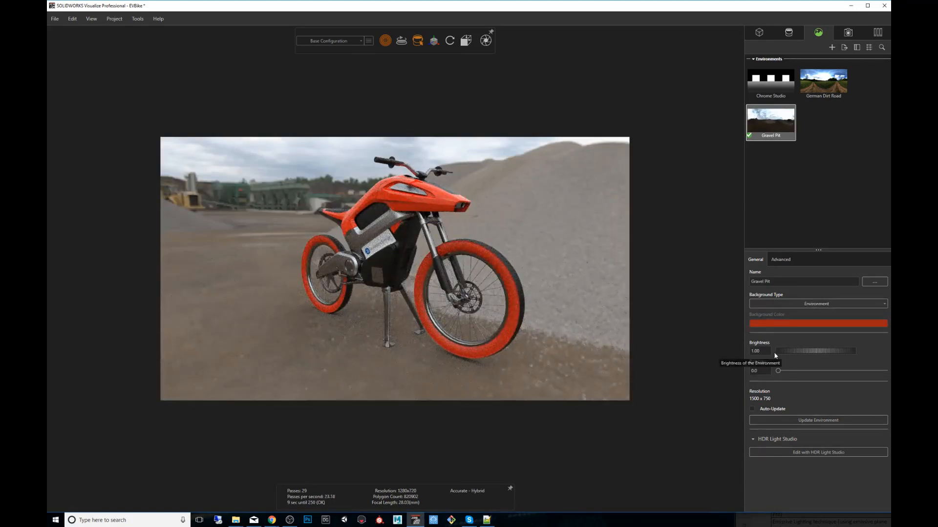
# - Try a higher environment brightness and reset it to 1
pyautogui.moveTo(788, 350); pyautogui.dragTo(836, 363)
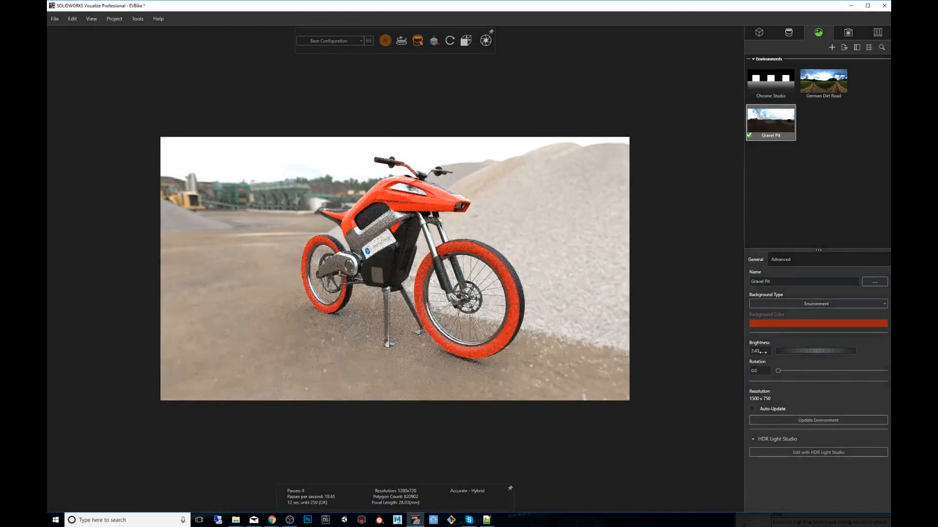
pyautogui.doubleClick(763, 352)
pyautogui.write('1')
pyautogui.press('Return')
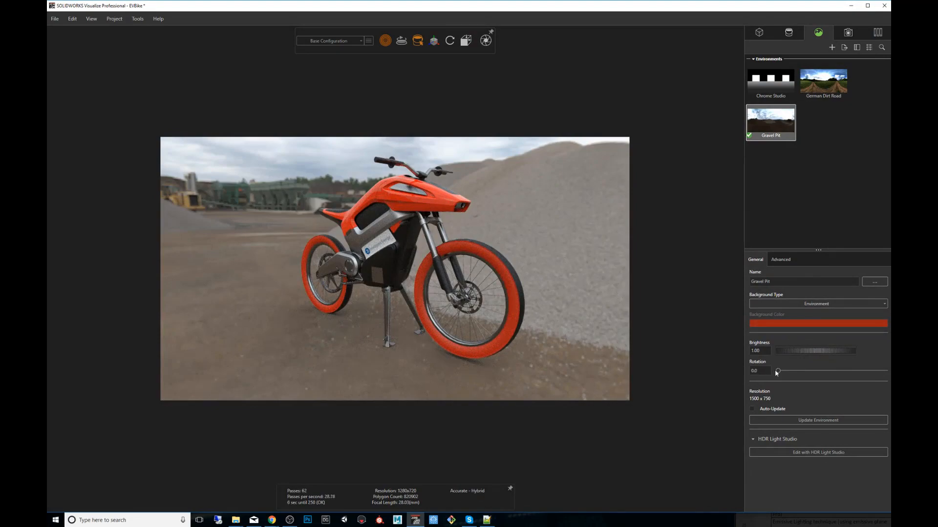
# - Rotate the Gravel Pit environment around the bike to about 354.5 degrees
pyautogui.moveTo(776, 371); pyautogui.dragTo(760, 381)
pyautogui.keyDown('ctrl'); pyautogui.keyDown('alt'); pyautogui.moveTo(531, 289); pyautogui.dragTo(708, 291); pyautogui.keyUp('alt'); pyautogui.keyUp('ctrl')
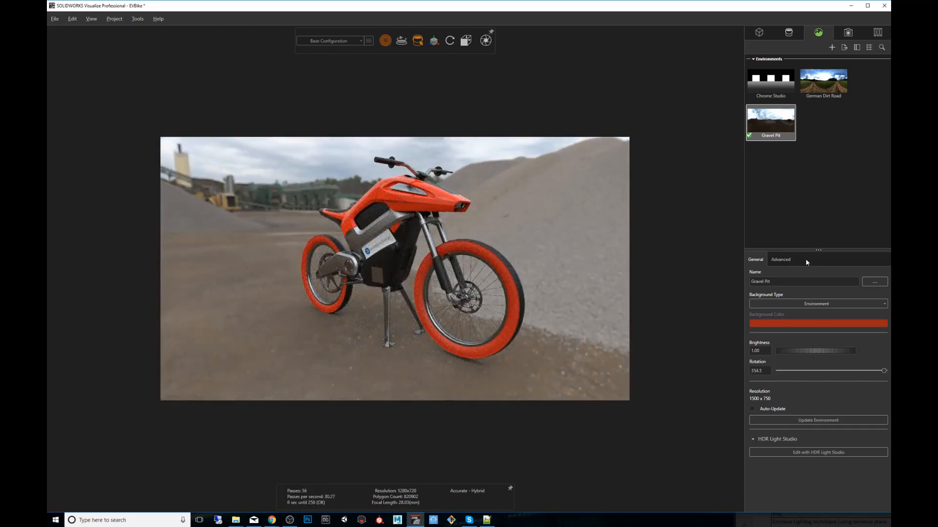
# - Enable Flatten Floor in the Gravel Pit environment's advanced transform settings and view the bike from its other side
pyautogui.click(780, 261)
pyautogui.moveTo(818, 250); pyautogui.dragTo(806, 156)
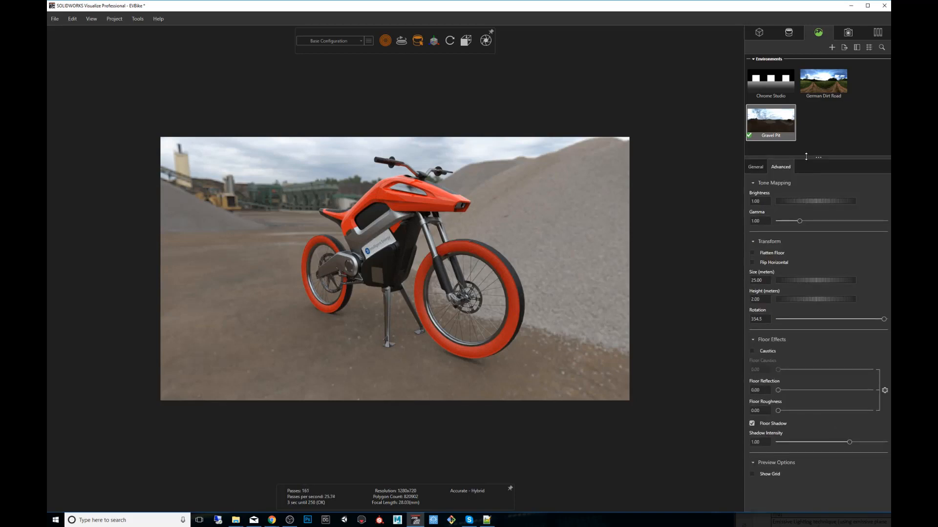
pyautogui.click(752, 253)
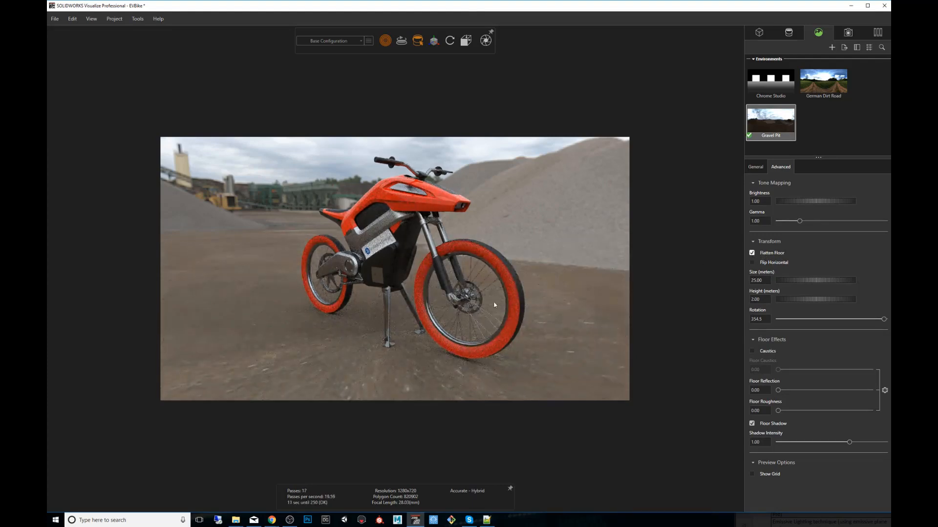
pyautogui.moveTo(494, 305); pyautogui.dragTo(275, 284)
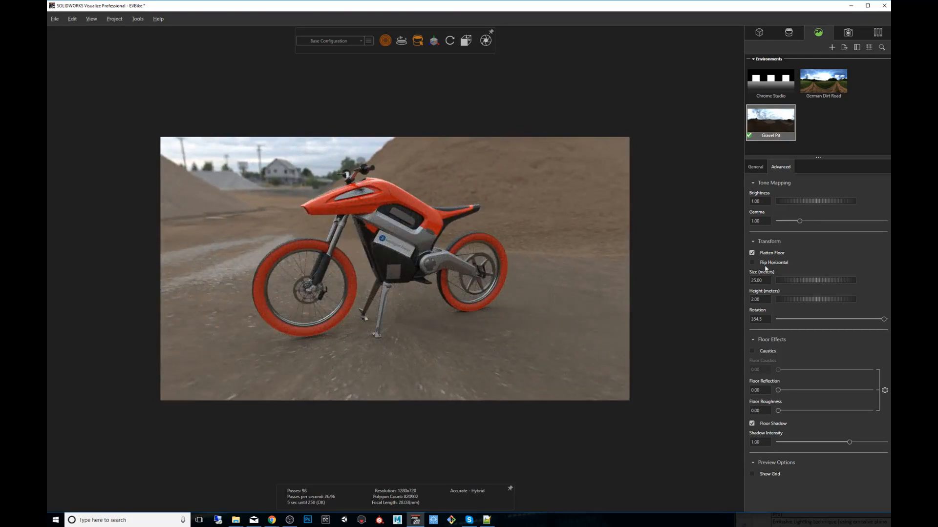
# - Compare the ground beneath the bike with Flatten Floor off and on, from several angles and distances
pyautogui.click(753, 253)
pyautogui.moveTo(439, 288)
pyautogui.mouseDown()
pyautogui.moveTo(361, 288)
pyautogui.moveTo(436, 287)
pyautogui.mouseUp()
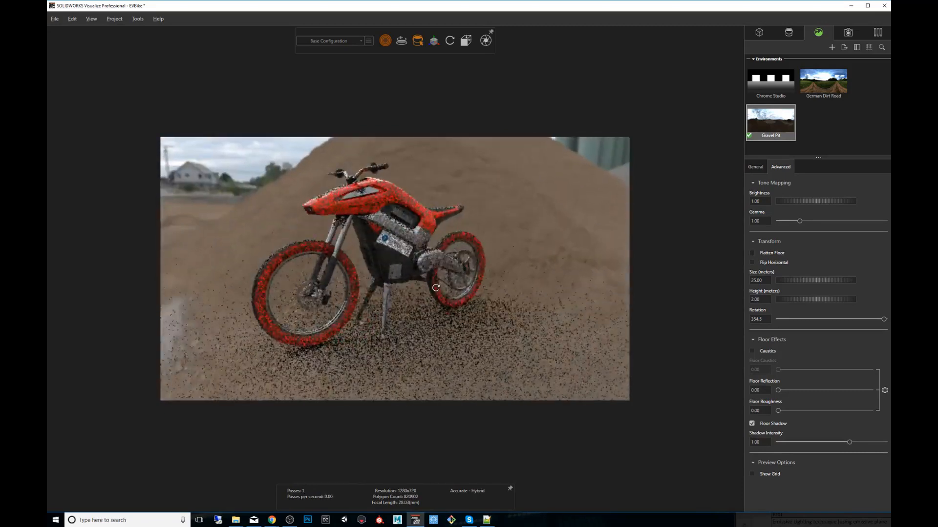
pyautogui.click(752, 253)
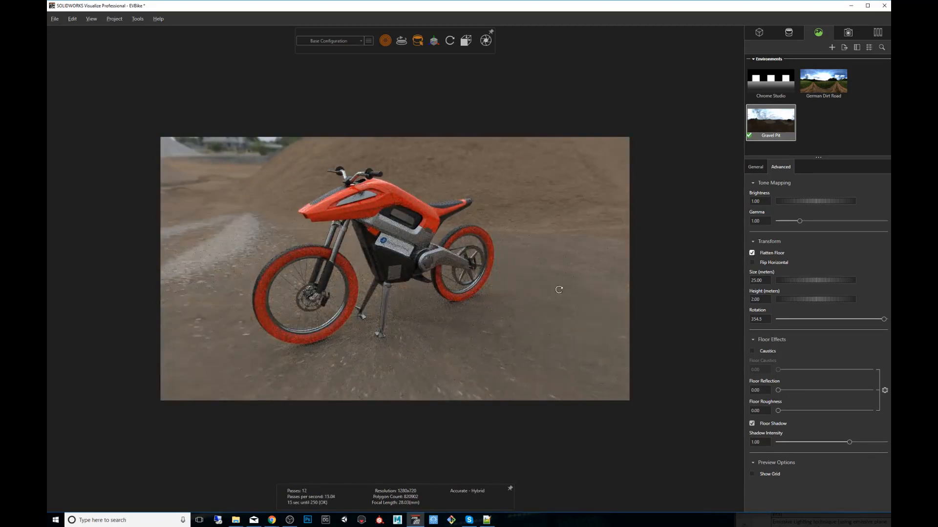
pyautogui.moveTo(559, 290); pyautogui.dragTo(474, 263)
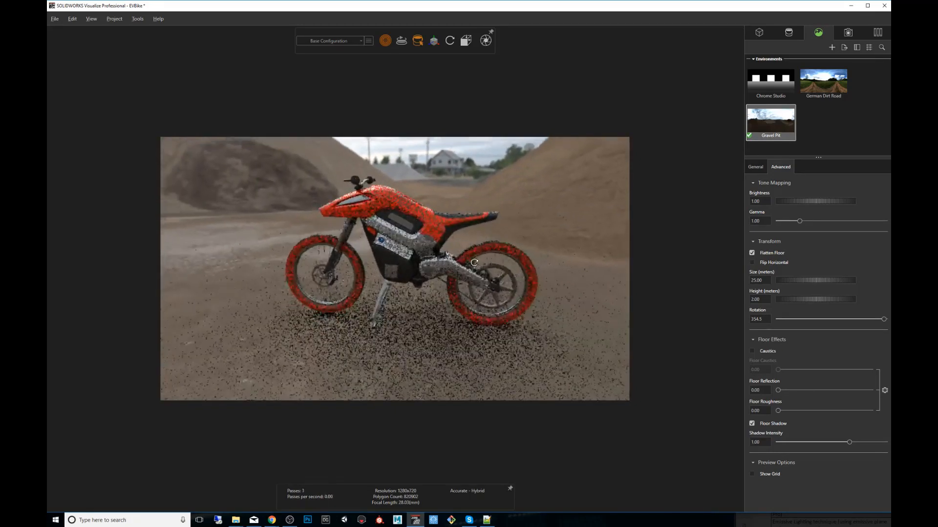
pyautogui.scroll(-5, 471, 262)
pyautogui.scroll(6, 462, 259)
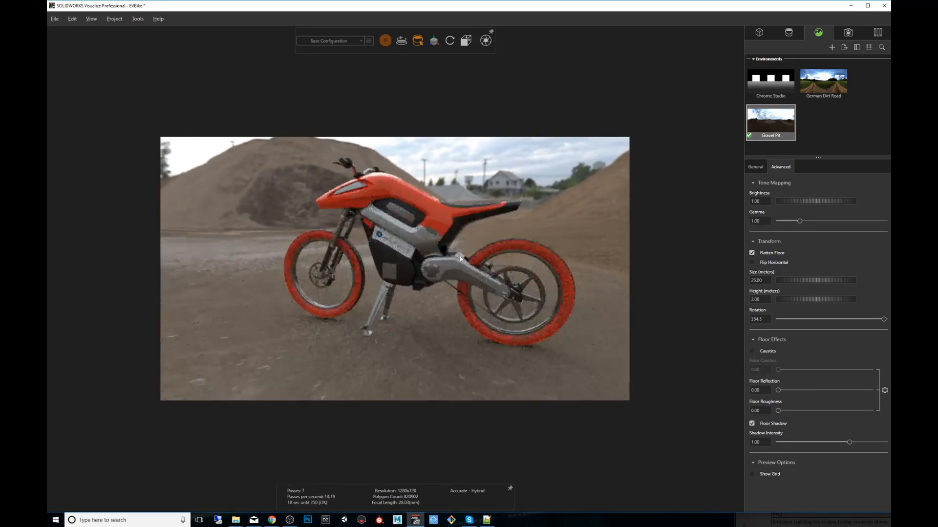
pyautogui.scroll(-1, 459, 260)
pyautogui.moveTo(576, 276)
pyautogui.mouseDown()
pyautogui.moveTo(588, 270)
pyautogui.moveTo(570, 266)
pyautogui.mouseUp()
pyautogui.scroll(-3, 527, 270)
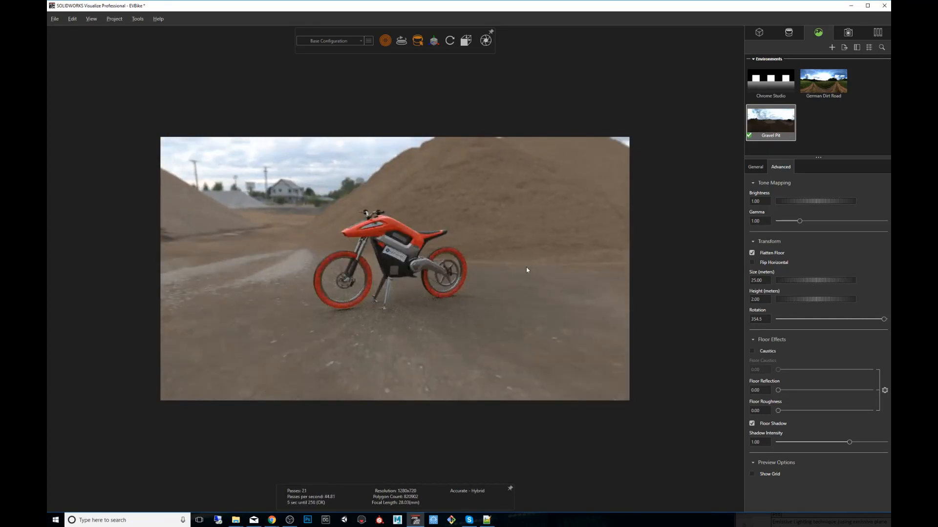
pyautogui.scroll(3, 526, 269)
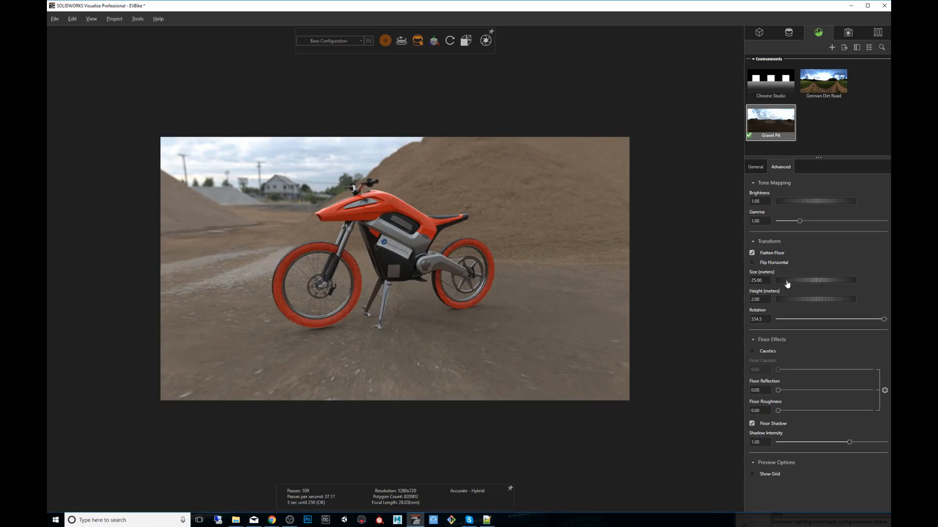
# - Try a smaller size for the Gravel Pit environment, and set its size to 50 meters
pyautogui.moveTo(786, 280)
pyautogui.mouseDown()
pyautogui.moveTo(825, 280)
pyautogui.moveTo(660, 290)
pyautogui.moveTo(781, 284)
pyautogui.mouseUp()
pyautogui.click(764, 280)
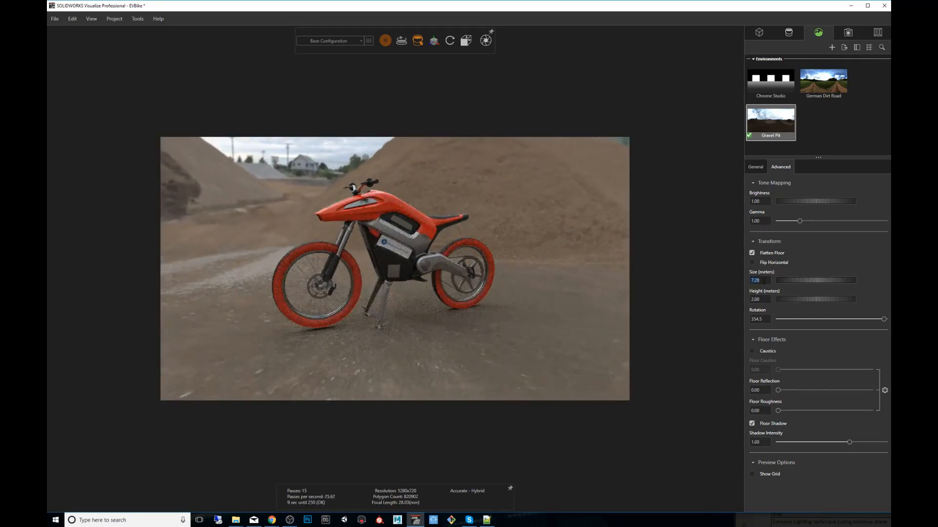
pyautogui.write('50')
pyautogui.press('Return')
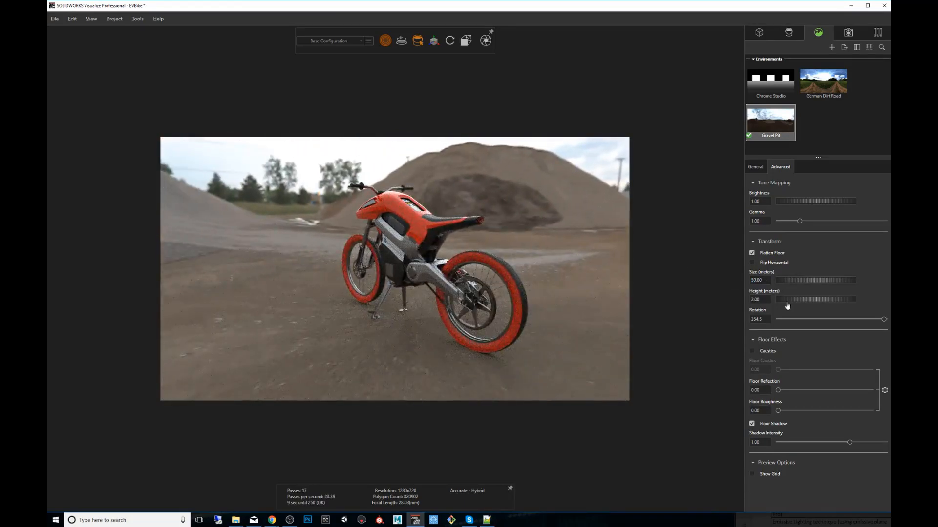
# - Adjust the Gravel Pit environment's height to about 3.97 meters and check the backdrop from the other side of the bike
pyautogui.moveTo(801, 299); pyautogui.dragTo(890, 269)
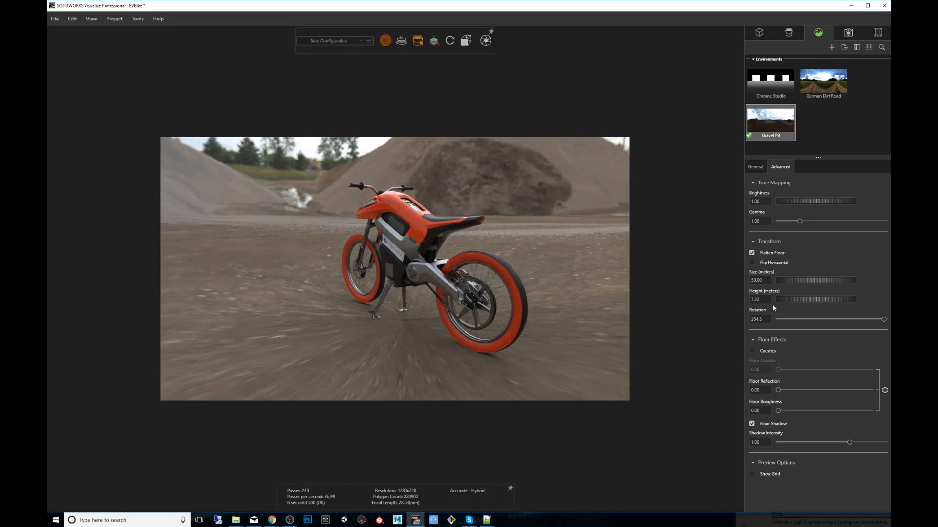
pyautogui.moveTo(801, 301); pyautogui.dragTo(680, 309)
pyautogui.moveTo(475, 229); pyautogui.dragTo(534, 257)
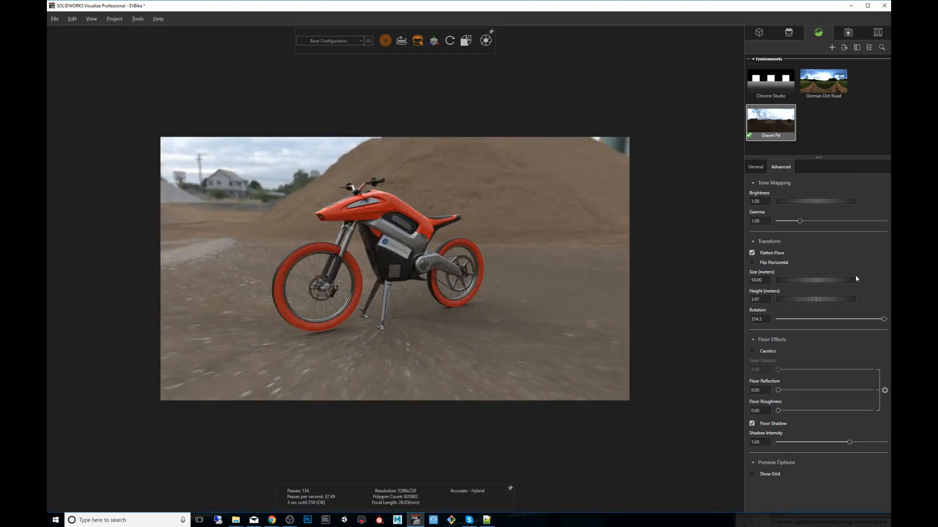
pyautogui.moveTo(485, 255); pyautogui.dragTo(517, 262)
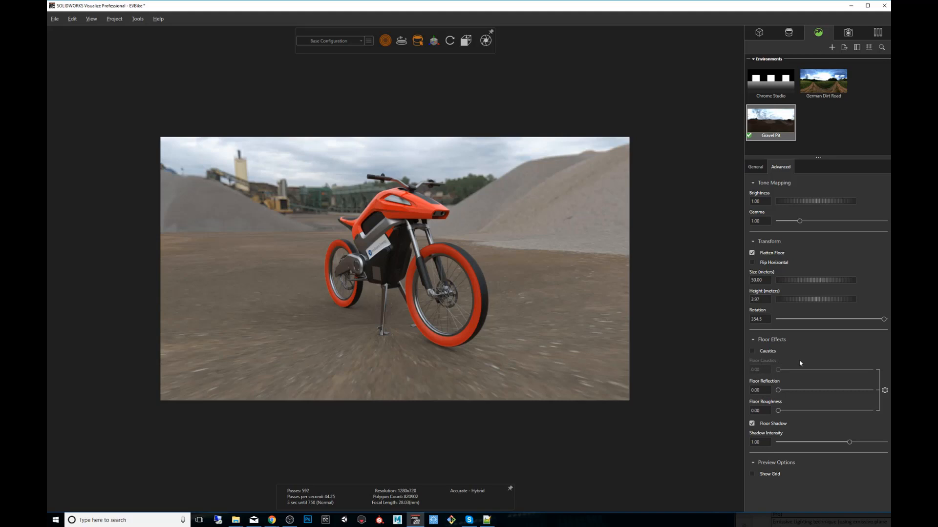
# - Raise the Gravel Pit environment's Floor Reflection to about 0.40 and view the bike's reflection on the ground
pyautogui.moveTo(778, 390); pyautogui.dragTo(815, 390)
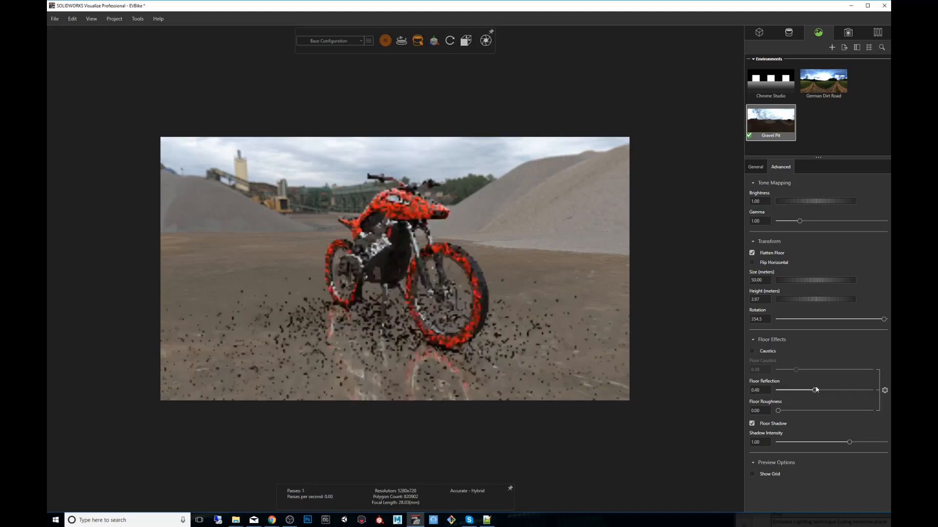
pyautogui.moveTo(498, 344); pyautogui.dragTo(491, 348, button='middle')
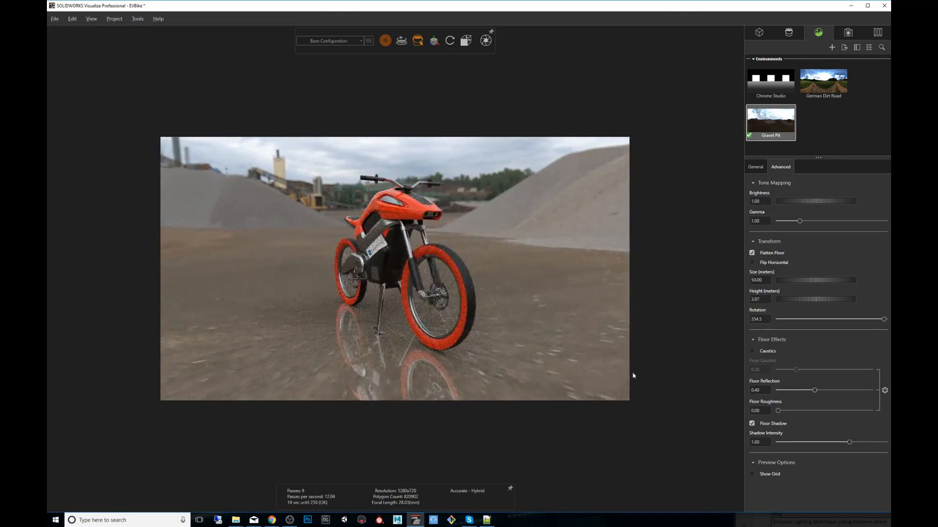
pyautogui.moveTo(482, 309); pyautogui.dragTo(478, 316, button='middle')
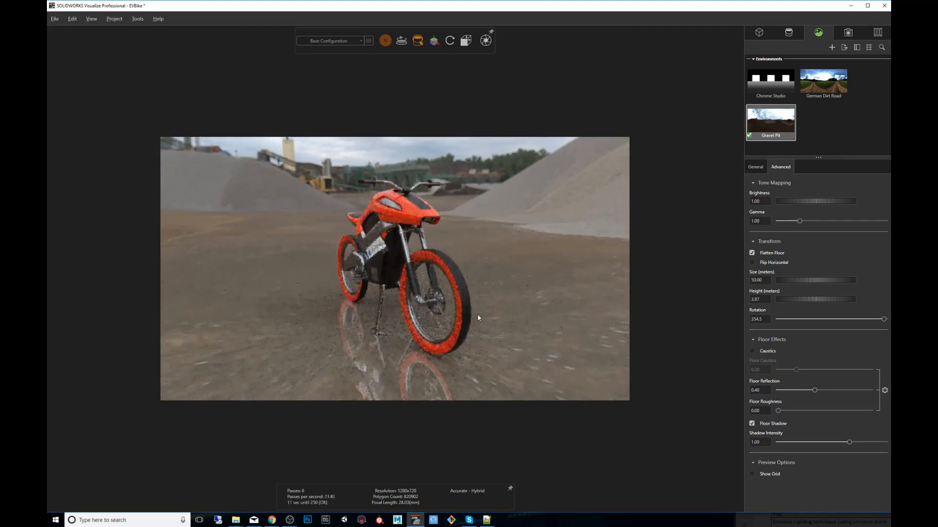
# - Activate the Chrome Studio environment and enable Flatten Floor for it
pyautogui.doubleClick(771, 89)
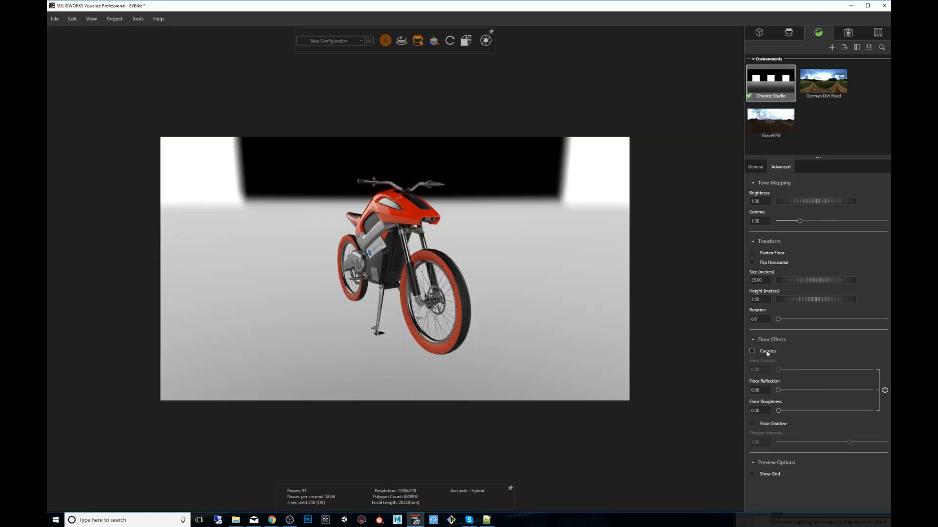
pyautogui.click(752, 253)
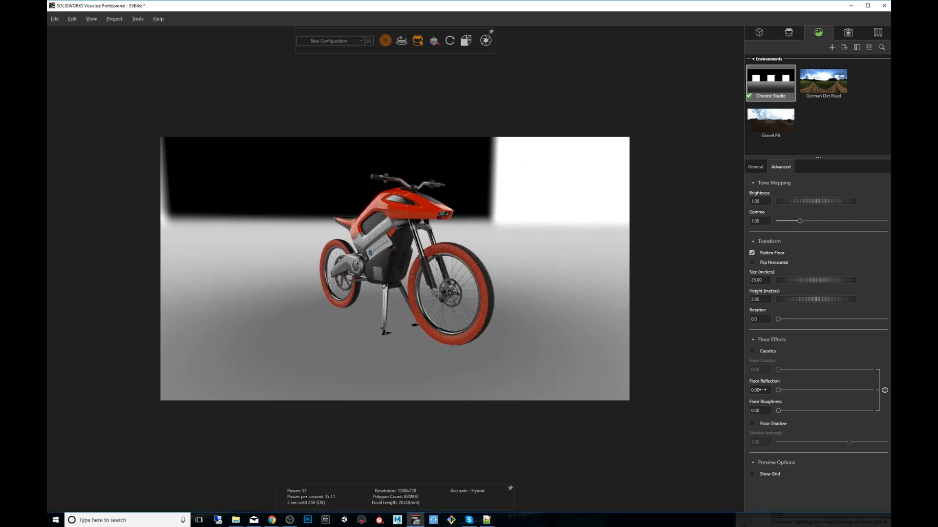
# - Set the Chrome Studio environment's Floor Reflection to about 0.39 and enable Floor Shadow
pyautogui.moveTo(778, 390); pyautogui.dragTo(813, 389)
pyautogui.click(751, 422)
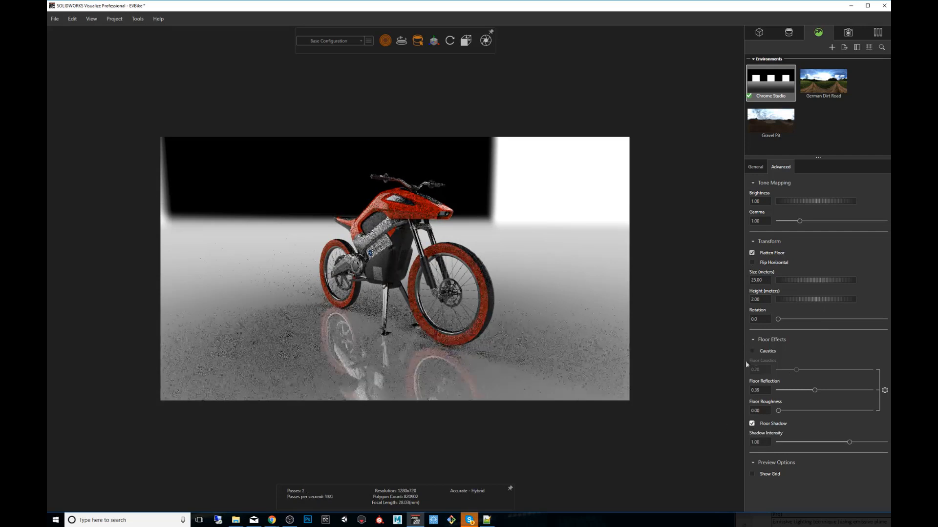
pyautogui.keyDown('alt'); pyautogui.moveTo(540, 320); pyautogui.dragTo(511, 327); pyautogui.keyUp('alt')
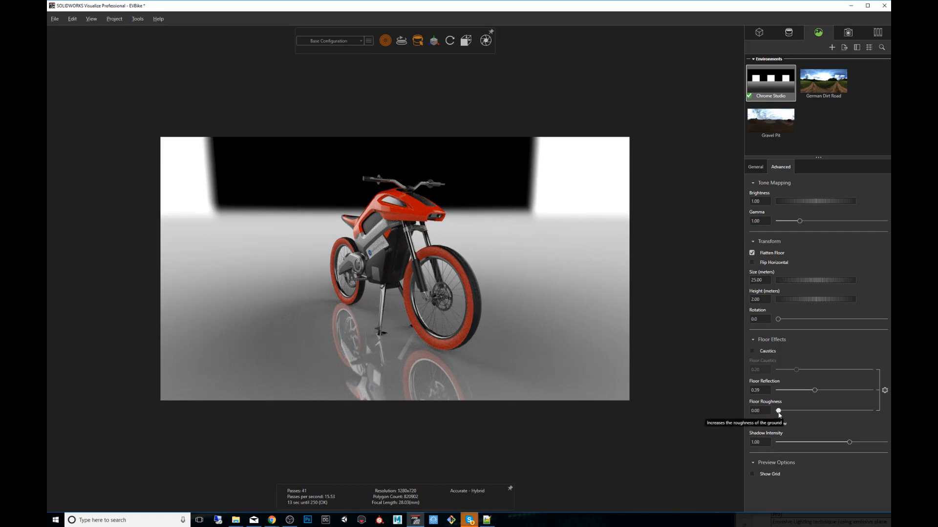
# - Blur the floor reflection by raising Floor Roughness to about 0.13
pyautogui.moveTo(778, 411); pyautogui.dragTo(795, 412)
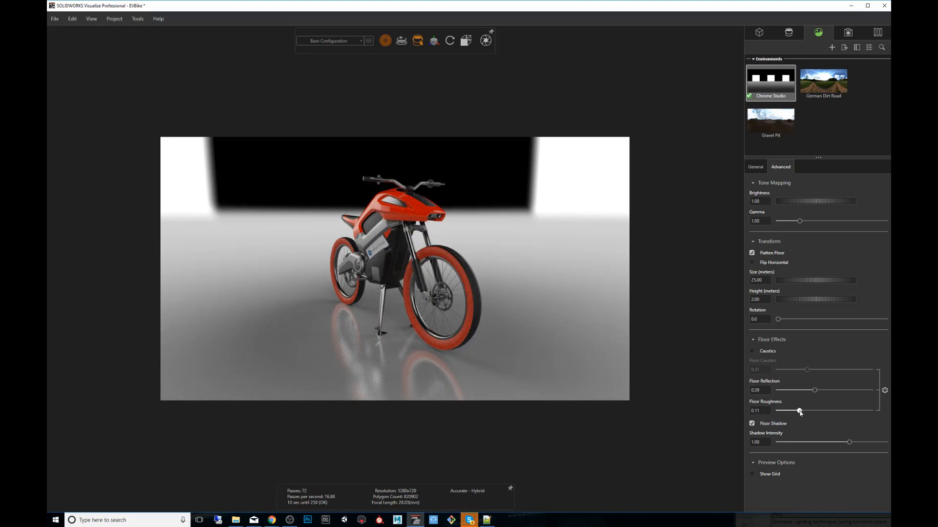
pyautogui.moveTo(797, 411); pyautogui.dragTo(803, 411)
# - Compare the Chrome Studio floor beneath the bike with Floor Shadow off and on
pyautogui.click(751, 424)
pyautogui.click(751, 424)
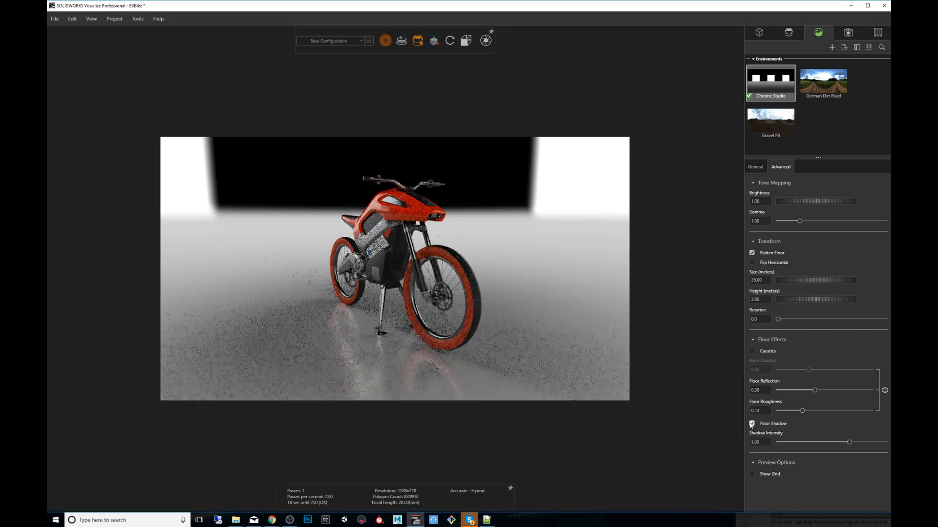
pyautogui.click(752, 424)
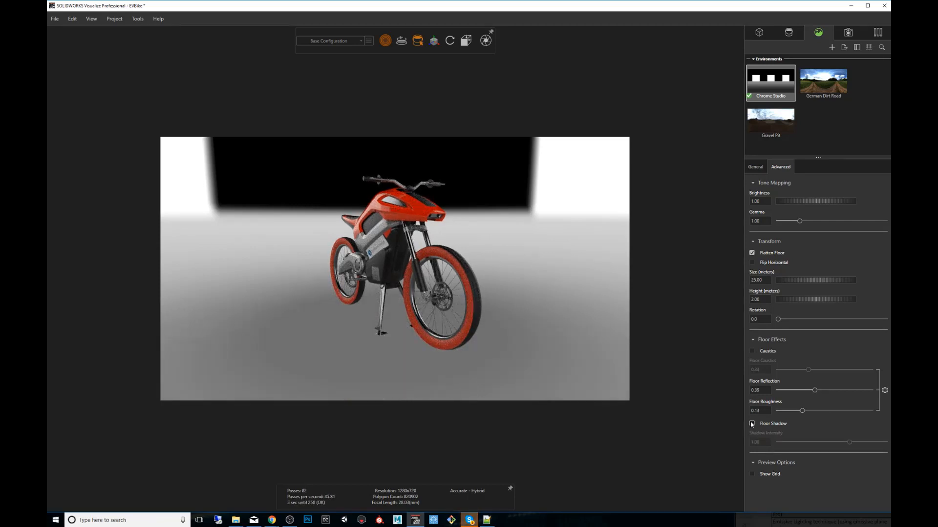
pyautogui.click(751, 424)
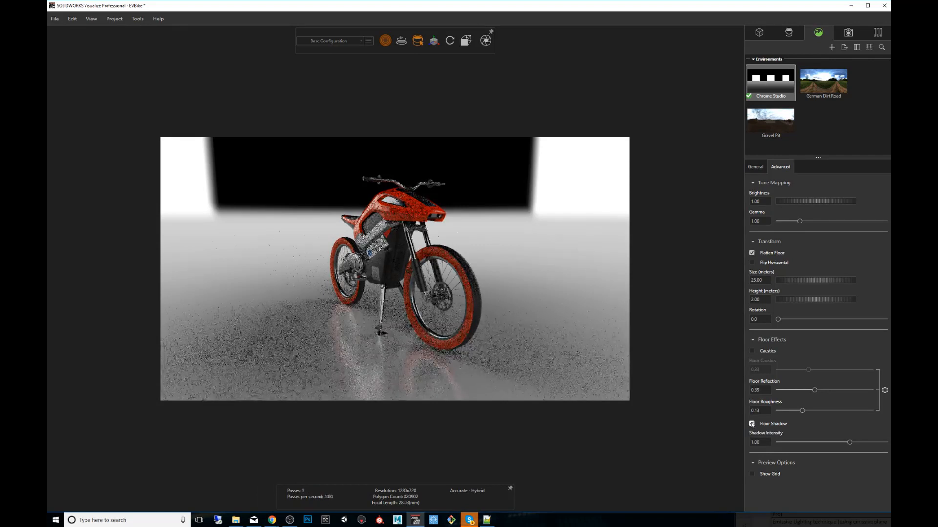
pyautogui.click(751, 424)
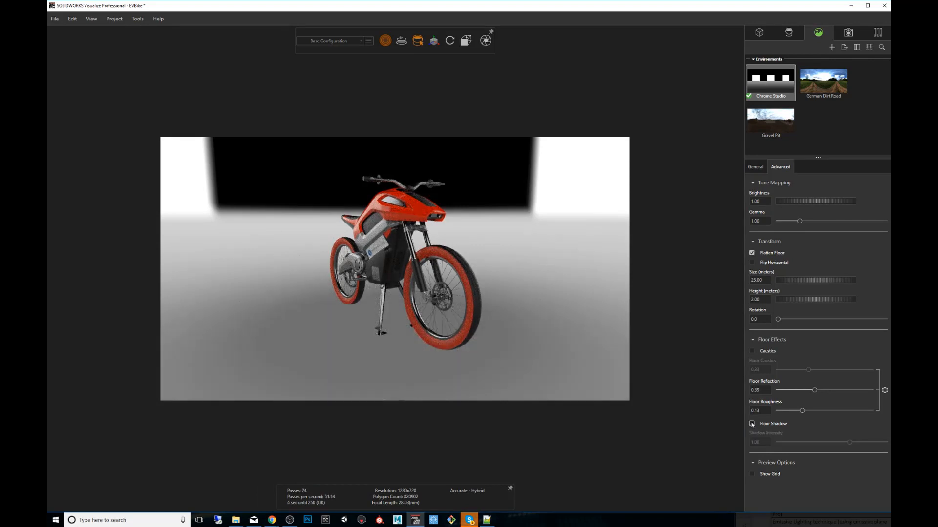
pyautogui.click(751, 424)
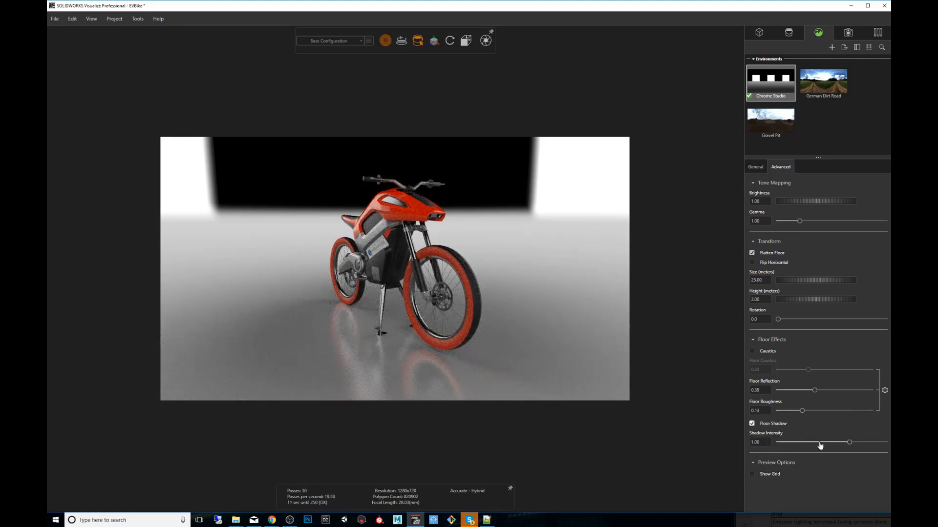
# - Raise the floor's Shadow Intensity to 1.50 and view the bike's shadow from several angles
pyautogui.moveTo(503, 338); pyautogui.dragTo(487, 341)
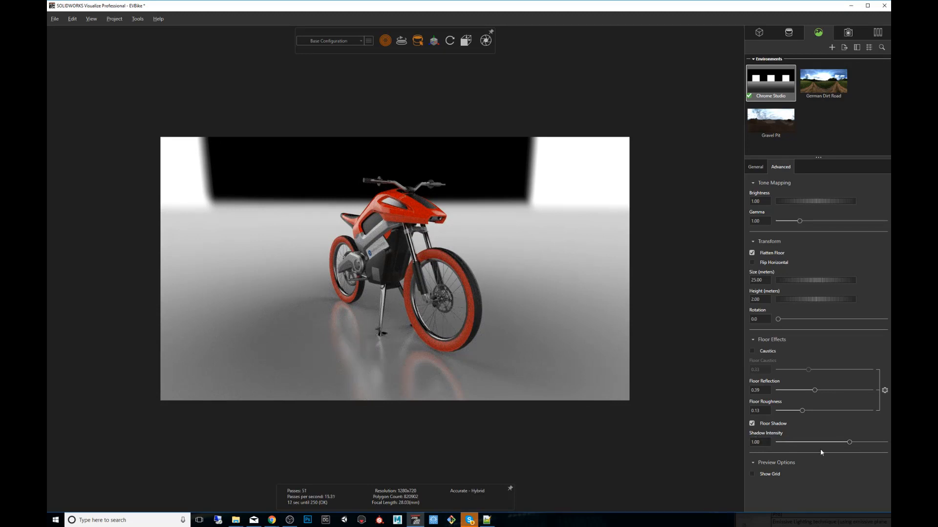
pyautogui.moveTo(850, 443); pyautogui.dragTo(884, 442)
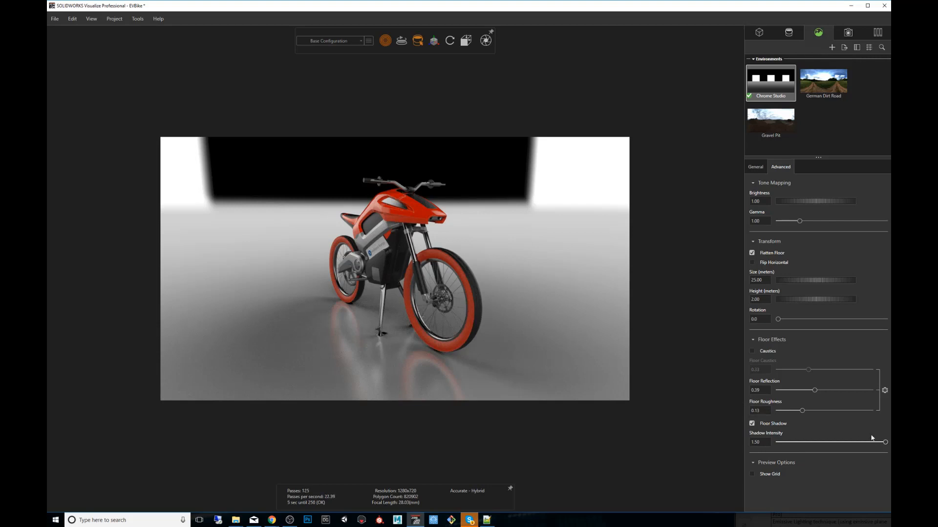
pyautogui.moveTo(884, 442); pyautogui.dragTo(876, 443)
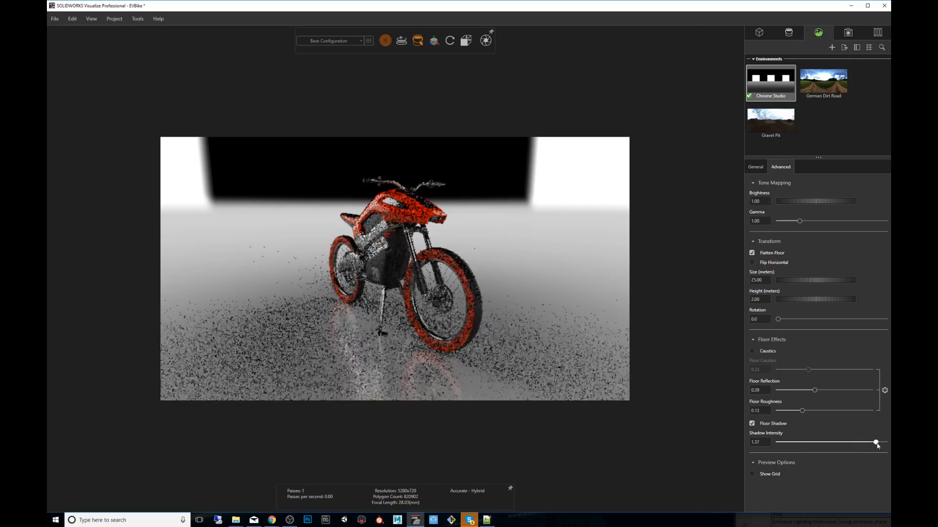
pyautogui.hotkey('ctrl', 'z')
pyautogui.moveTo(494, 312); pyautogui.dragTo(520, 310)
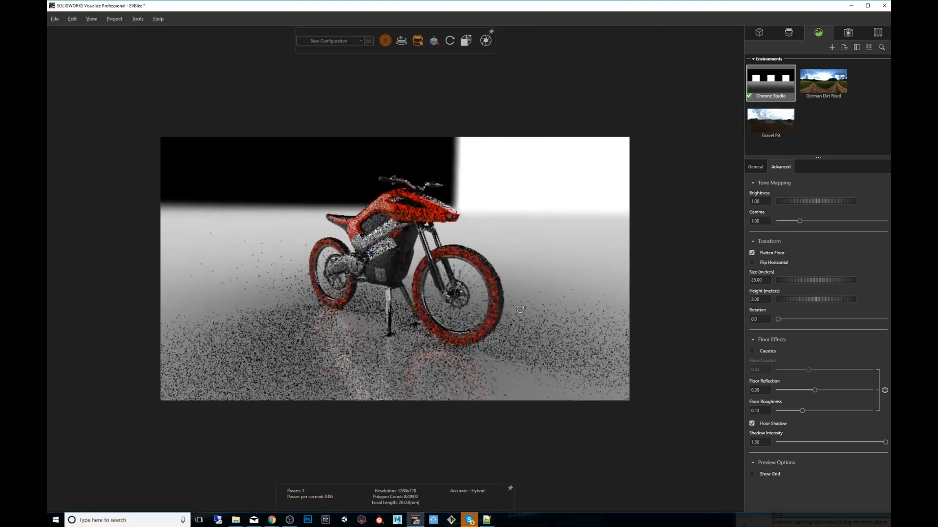
pyautogui.moveTo(520, 309)
pyautogui.mouseDown(button='middle')
pyautogui.moveTo(530, 308)
pyautogui.moveTo(518, 306)
pyautogui.mouseUp(button='middle')
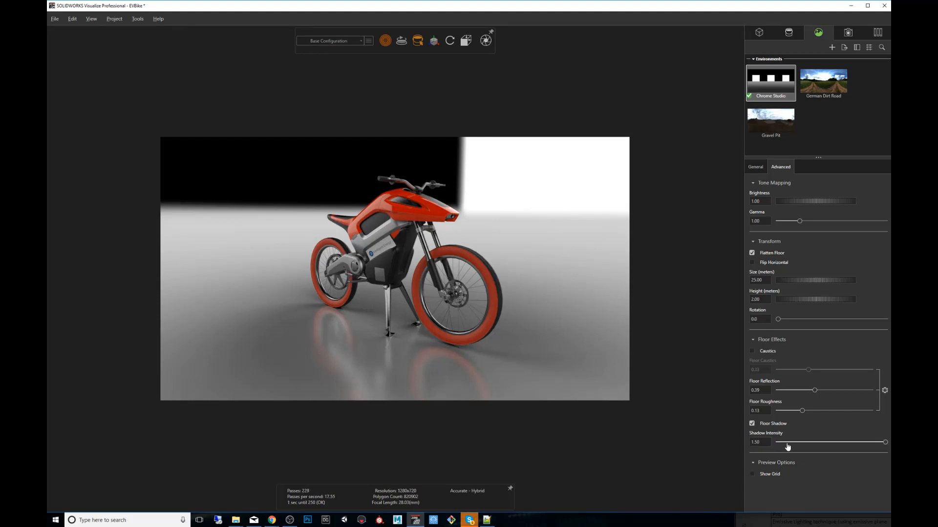
pyautogui.moveTo(560, 310); pyautogui.dragTo(520, 316)
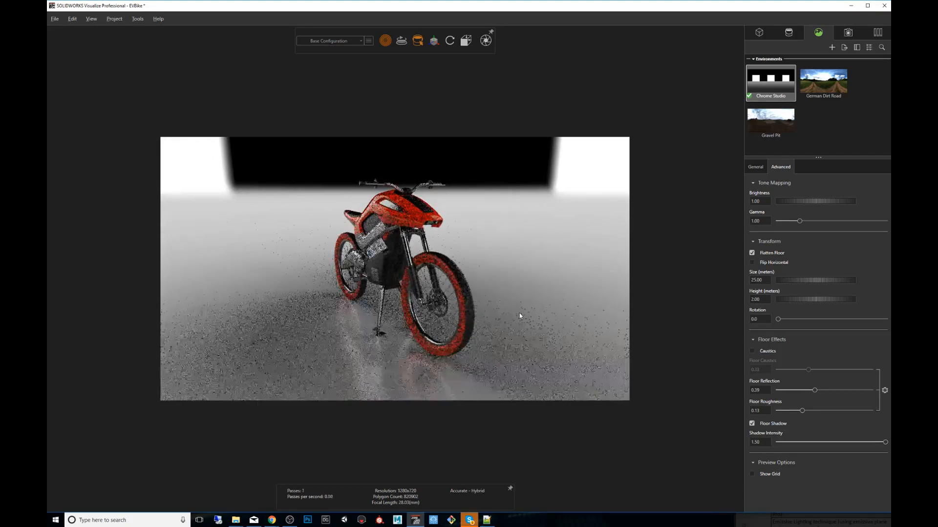